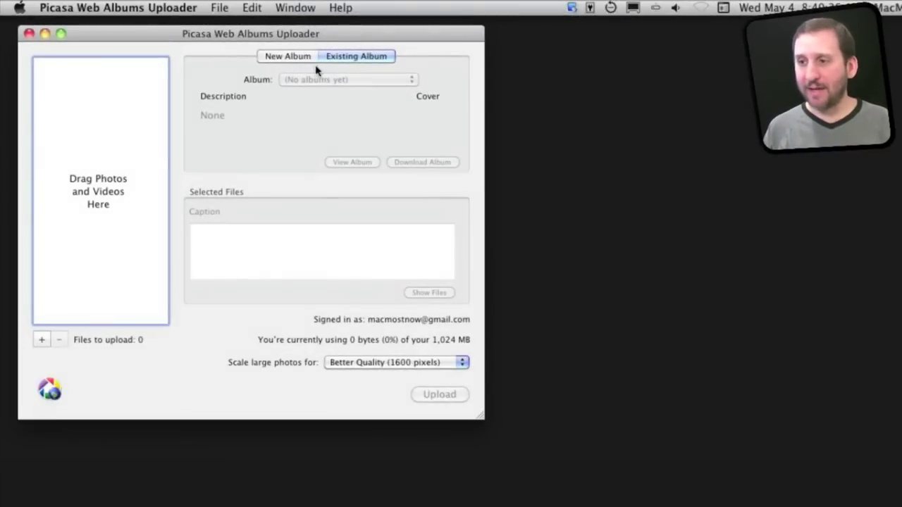
Step: Start a new album in the uploader, bringing up the default 'New Album 5/4/11 8:42 AM' form
{"action": "left_click", "coordinate": [297, 64]}
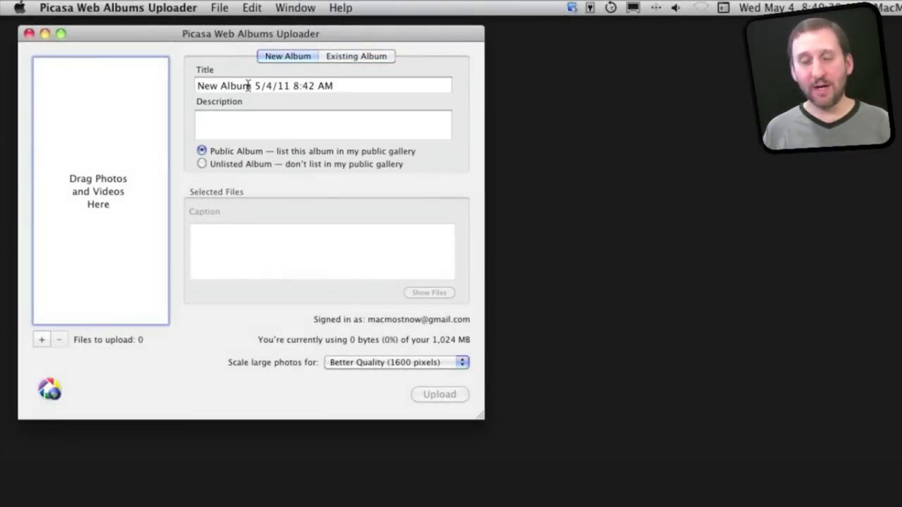
{"action": "left_click", "coordinate": [203, 165]}
{"action": "left_click", "coordinate": [231, 155]}
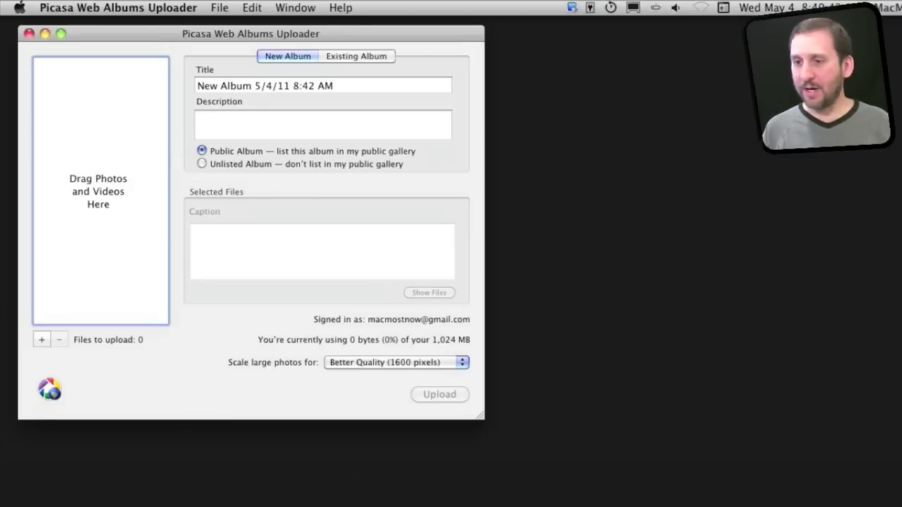
{"action": "key", "text": "super+Tab"}
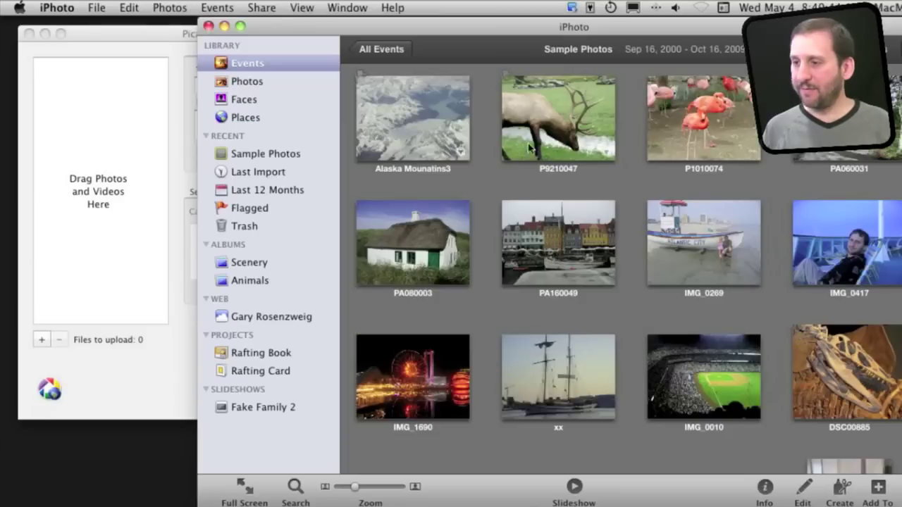
Step: Drag the P9210047 elk, PA160049 harbour and IMG_1690 night photos from iPhoto into the uploader
{"action": "left_click_drag", "start_coordinate": [589, 121], "coordinate": [116, 132]}
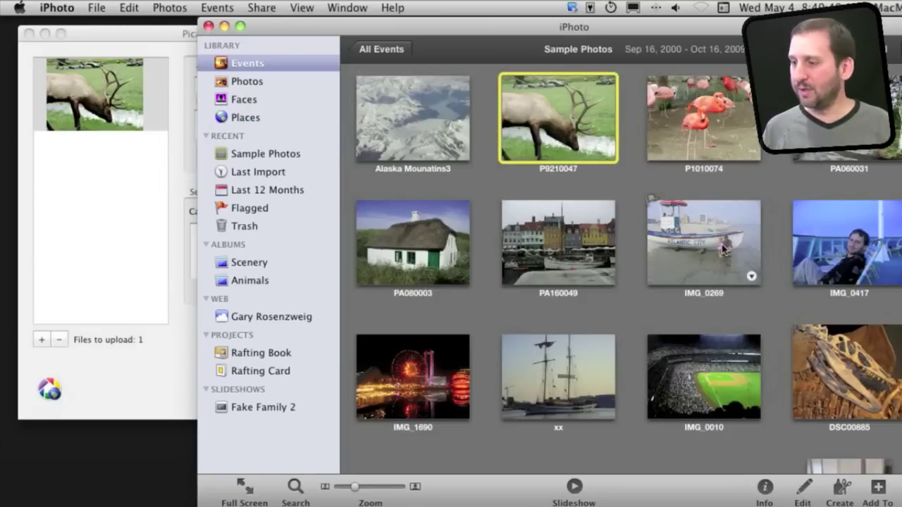
{"action": "left_click_drag", "start_coordinate": [564, 243], "coordinate": [155, 244]}
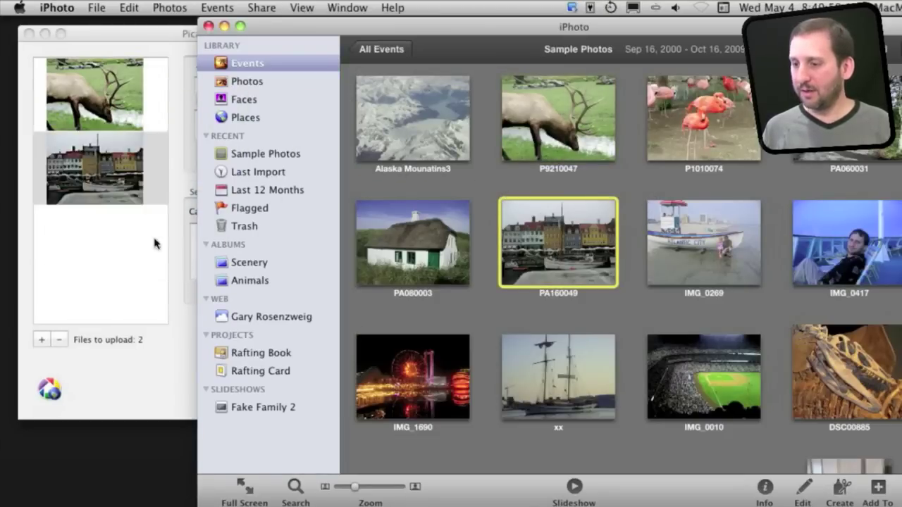
{"action": "left_click_drag", "start_coordinate": [454, 371], "coordinate": [135, 268]}
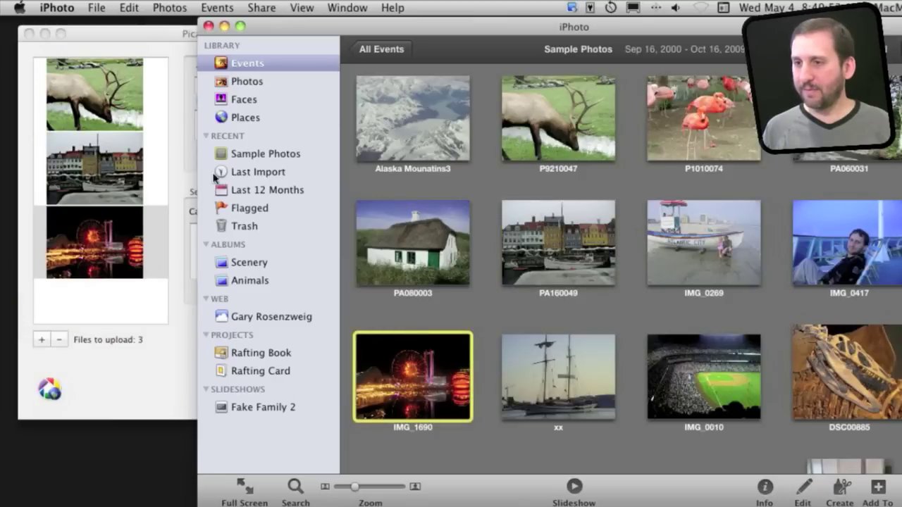
{"action": "left_click", "coordinate": [185, 35]}
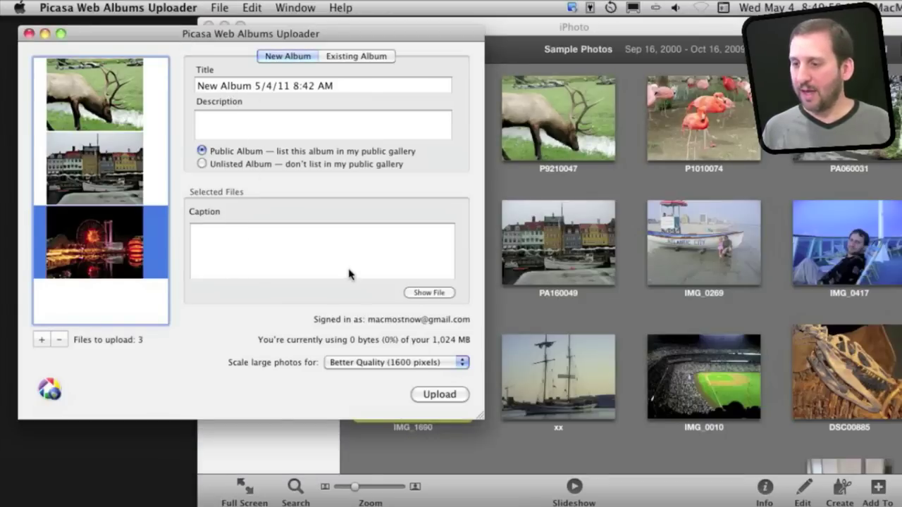
{"action": "left_click", "coordinate": [131, 182]}
{"action": "left_click", "coordinate": [107, 116]}
{"action": "left_click", "coordinate": [120, 169]}
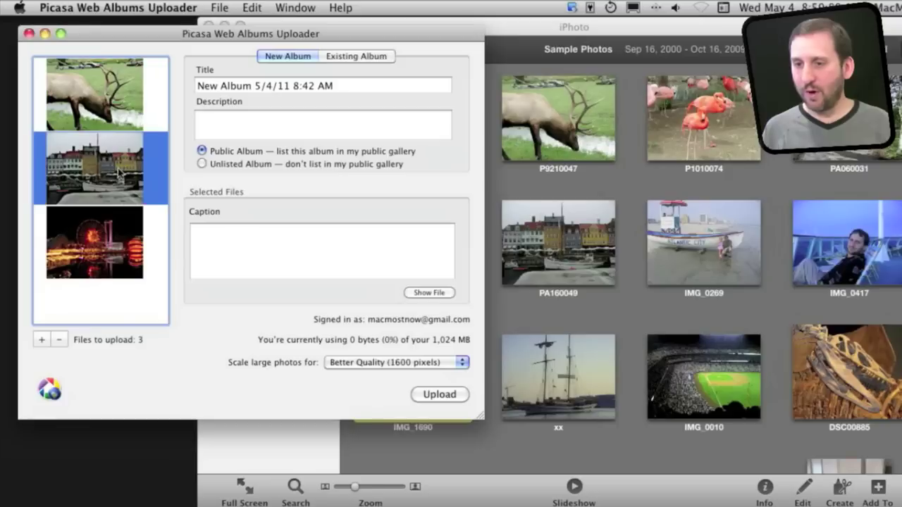
{"action": "left_click", "coordinate": [123, 243]}
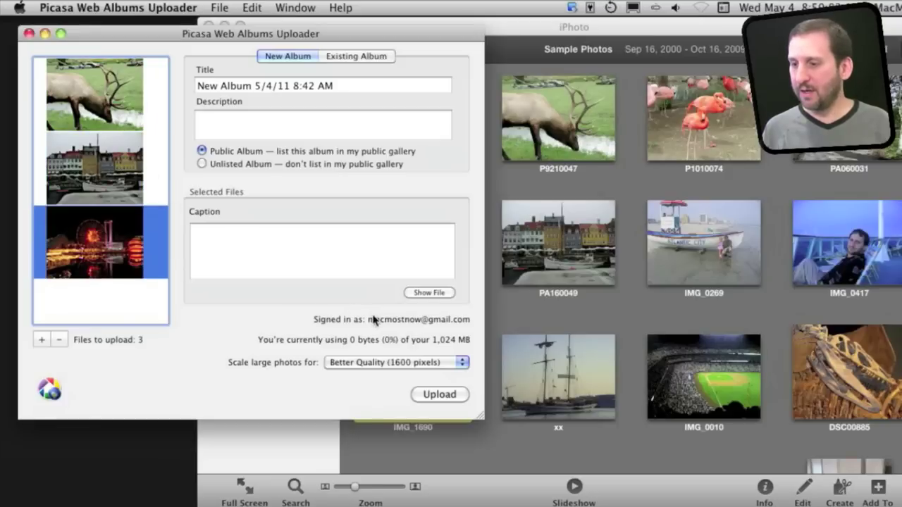
{"action": "left_click", "coordinate": [366, 361]}
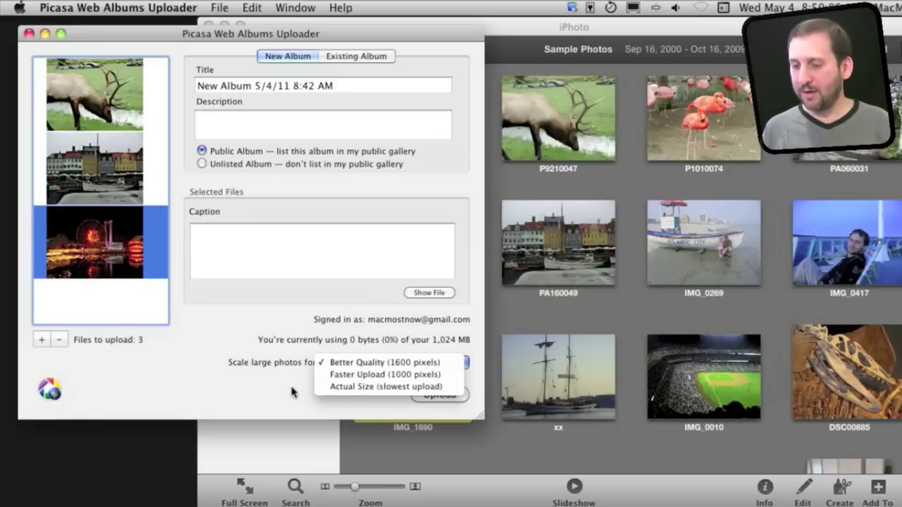
{"action": "left_click", "coordinate": [254, 366]}
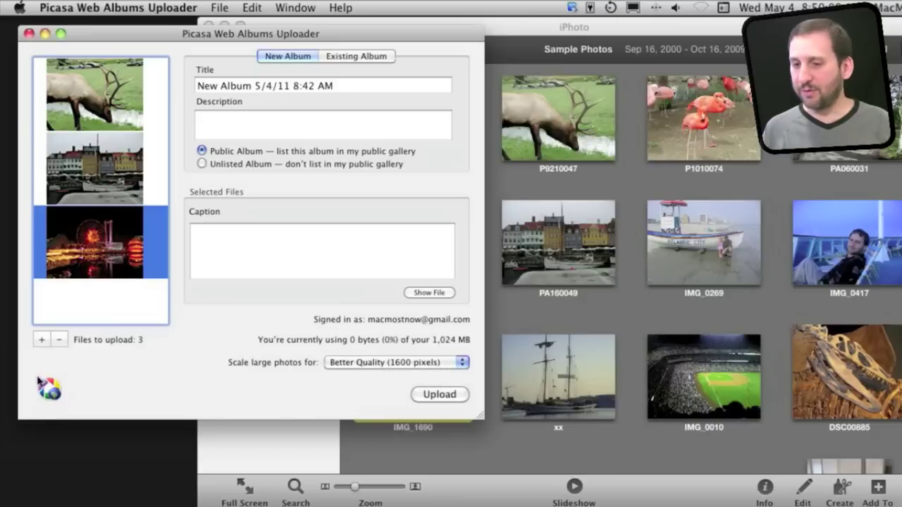
{"action": "left_click", "coordinate": [41, 340]}
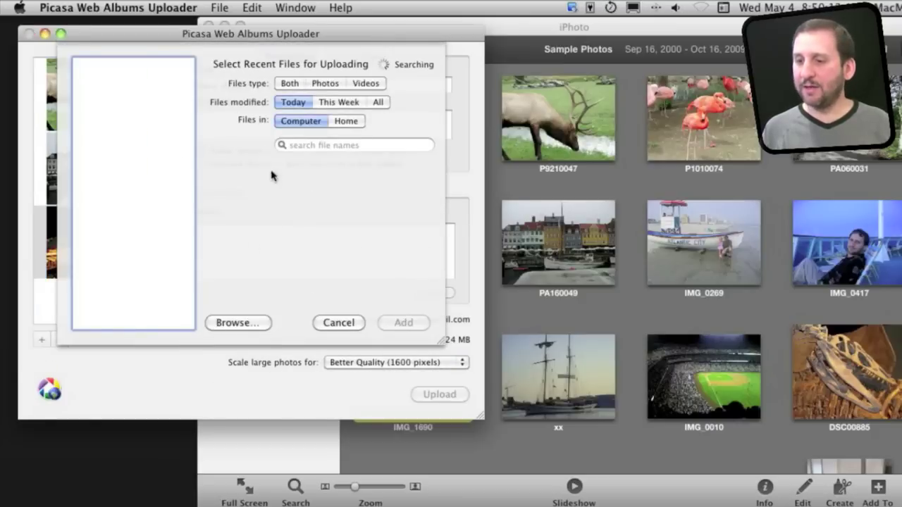
{"action": "left_click", "coordinate": [238, 323]}
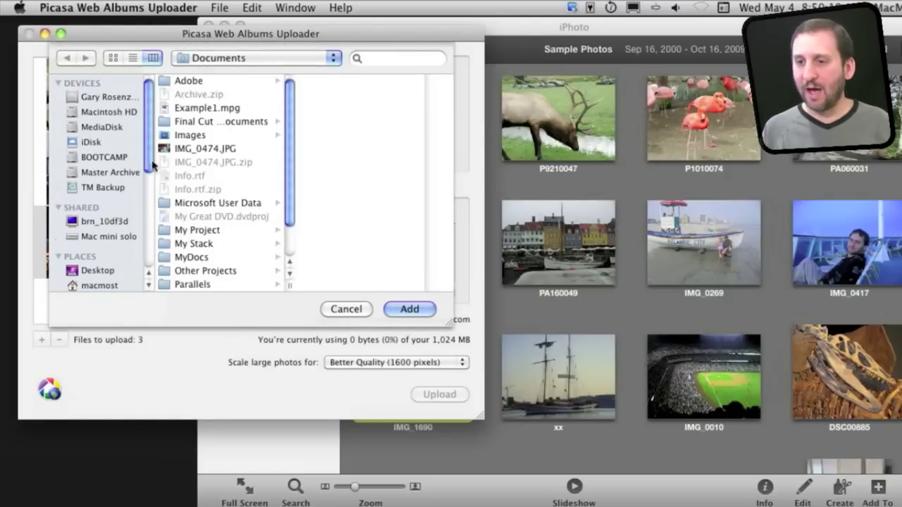
{"action": "scroll", "coordinate": [113, 271], "scroll_direction": "down", "scroll_amount": 5}
{"action": "left_click", "coordinate": [94, 269]}
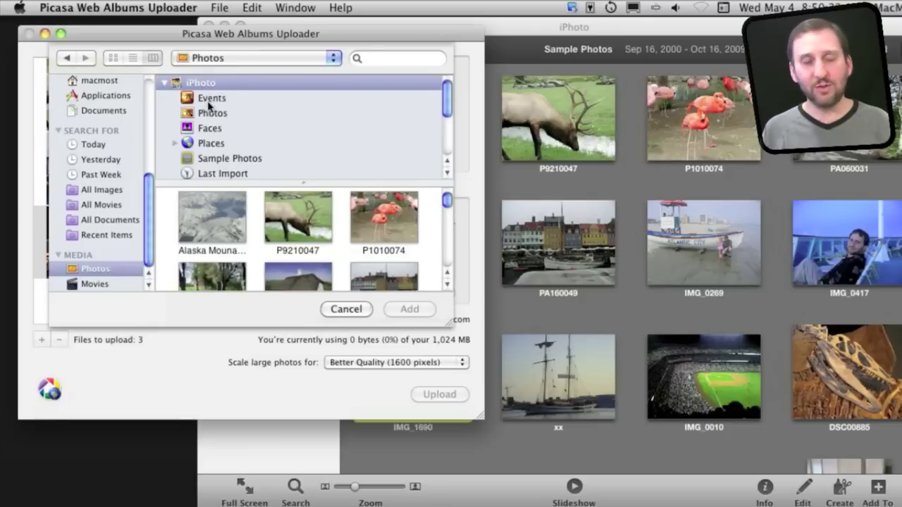
{"action": "left_click", "coordinate": [347, 309]}
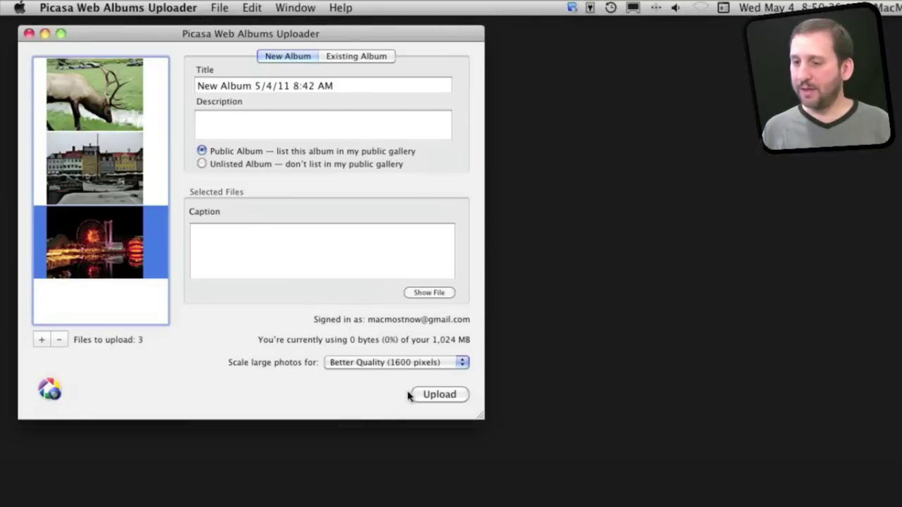
Step: Upload the three photos to the new album and view it online
{"action": "left_click", "coordinate": [433, 396]}
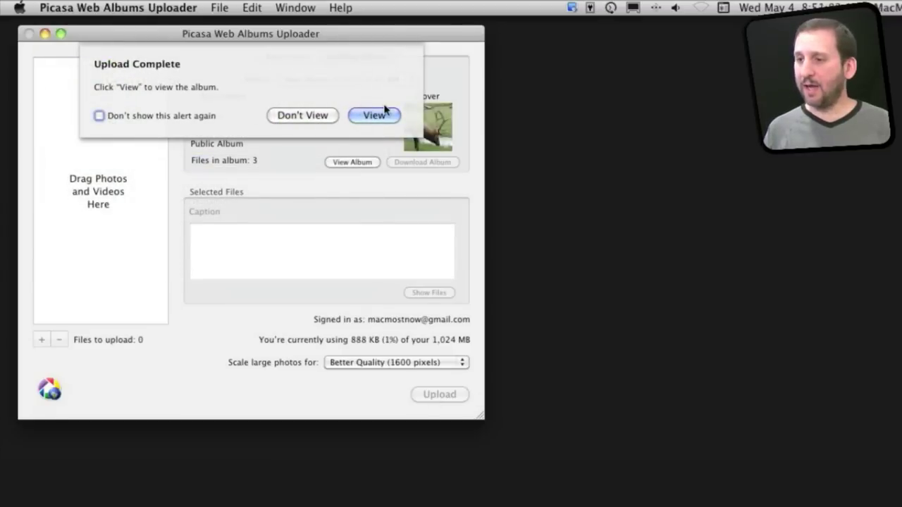
{"action": "left_click", "coordinate": [374, 115]}
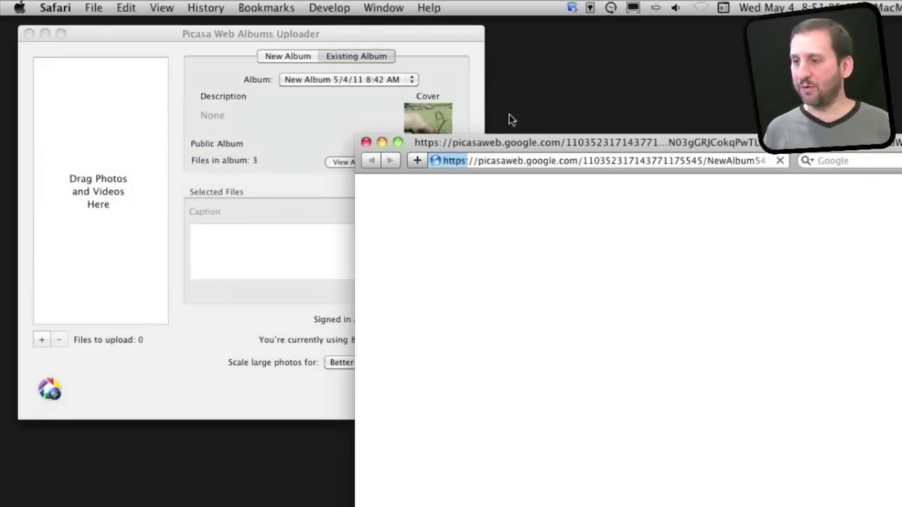
Step: Look at the album's Share page, return to the album, and open Edit album information
{"action": "left_click_drag", "start_coordinate": [508, 144], "coordinate": [196, 33]}
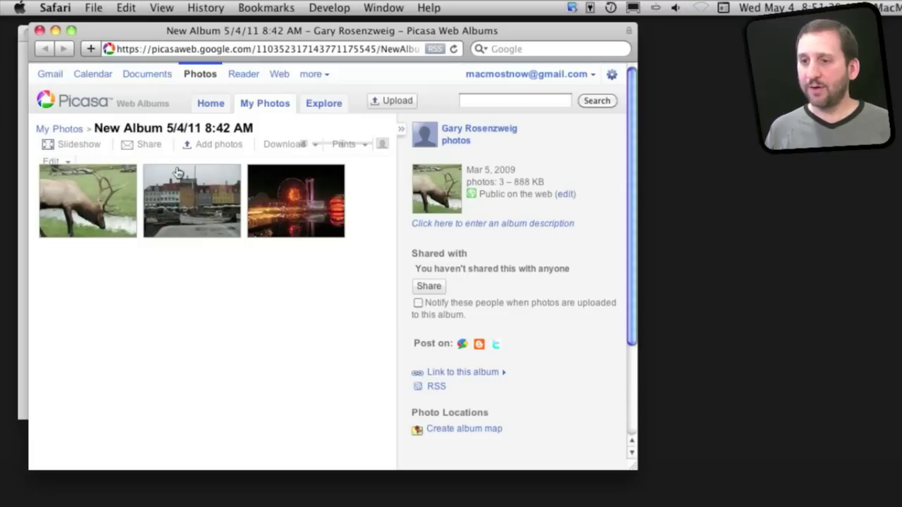
{"action": "left_click", "coordinate": [136, 149]}
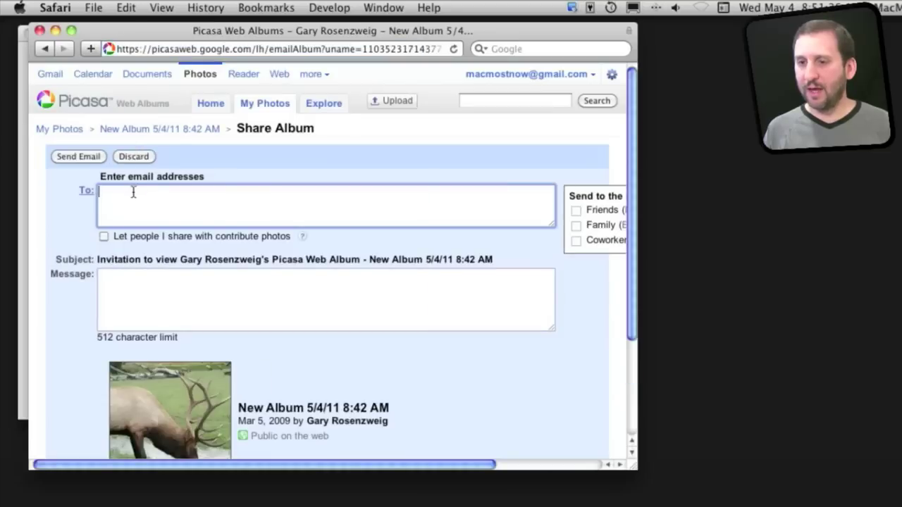
{"action": "left_click", "coordinate": [44, 50]}
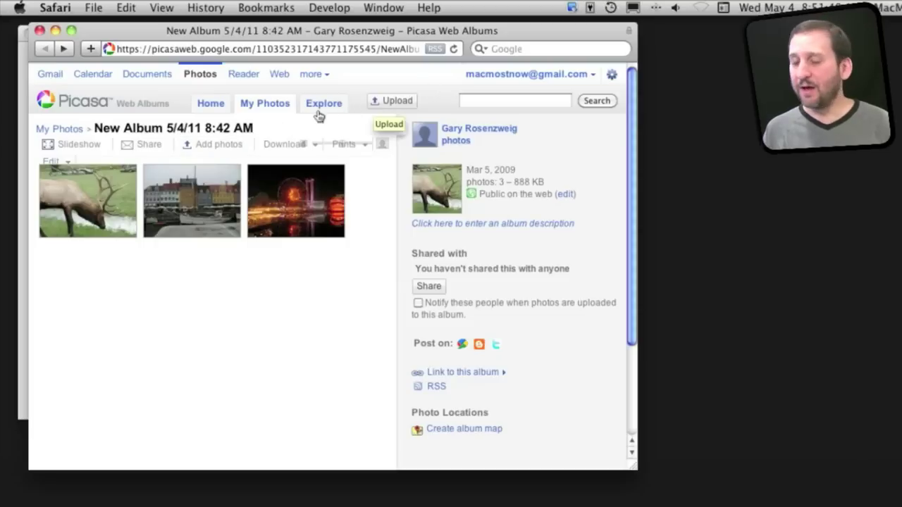
{"action": "left_click", "coordinate": [567, 196]}
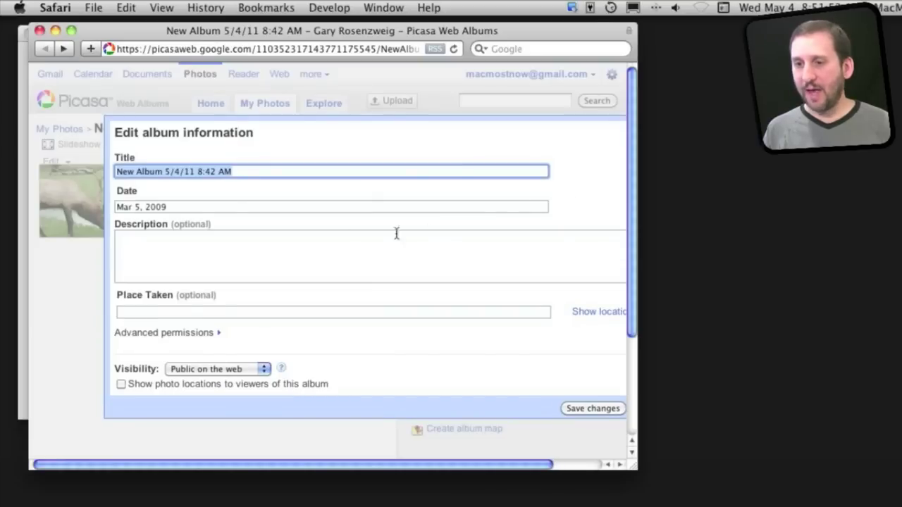
Step: Change the album's visibility to Private, save the change, and go to Share
{"action": "left_click", "coordinate": [228, 368]}
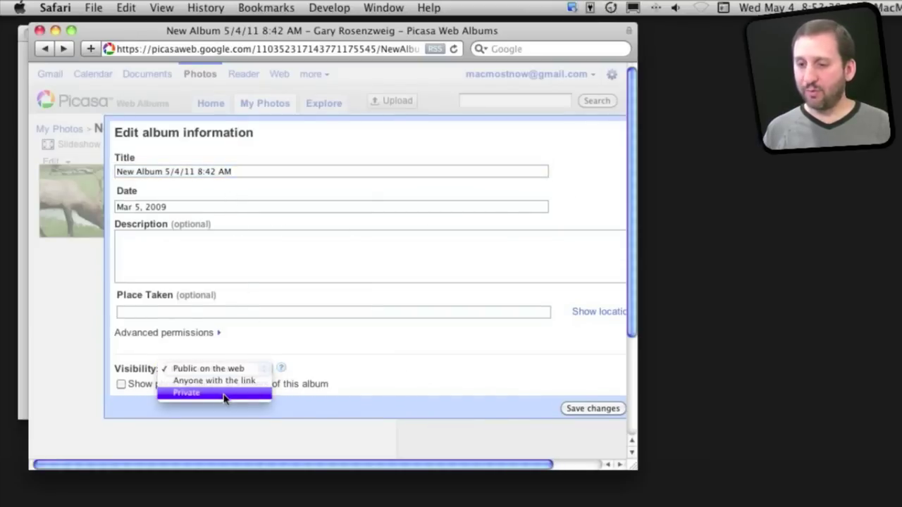
{"action": "left_click", "coordinate": [224, 399]}
{"action": "left_click", "coordinate": [589, 409]}
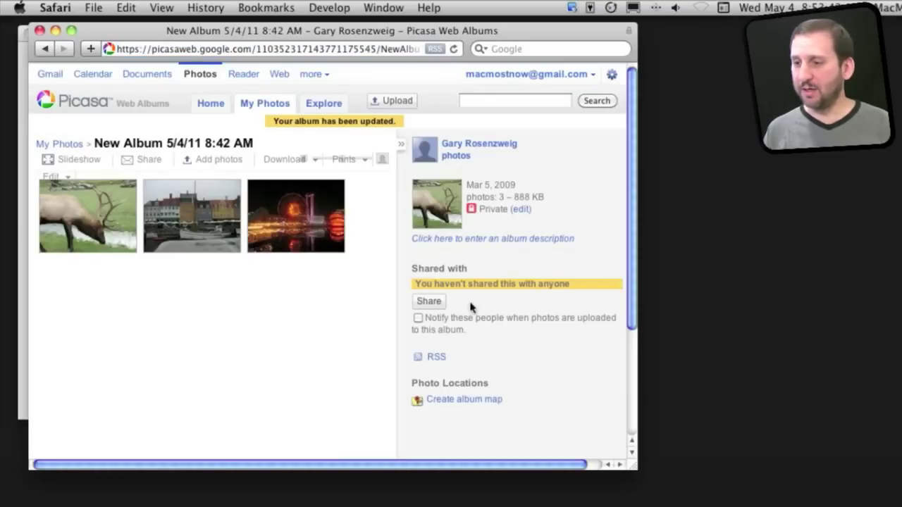
{"action": "left_click", "coordinate": [430, 302]}
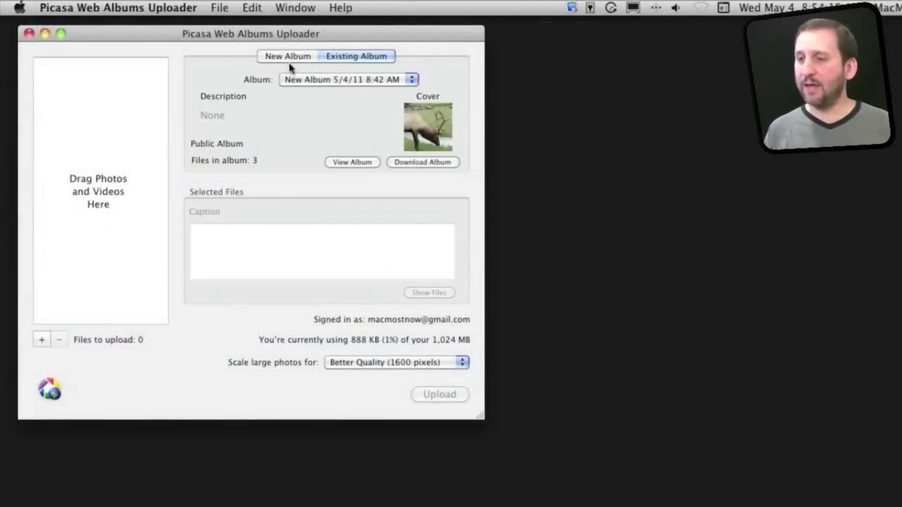
{"action": "left_click", "coordinate": [330, 81]}
{"action": "left_click", "coordinate": [289, 117]}
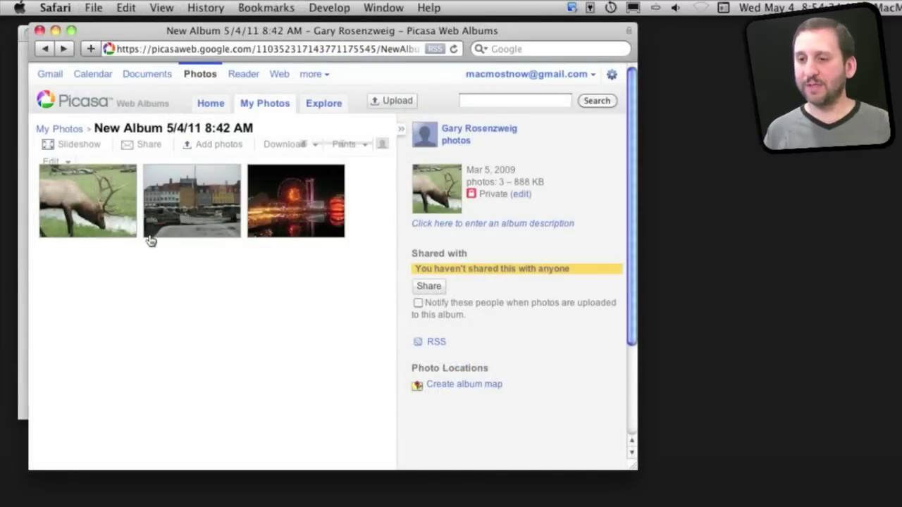
Step: Search the Explore page's public photos for 'waterfall'
{"action": "left_click", "coordinate": [339, 111]}
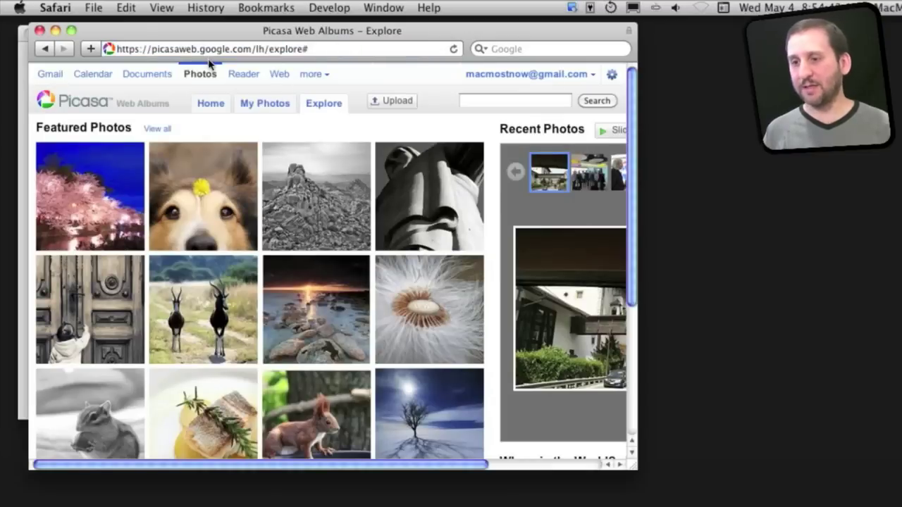
{"action": "left_click", "coordinate": [537, 100]}
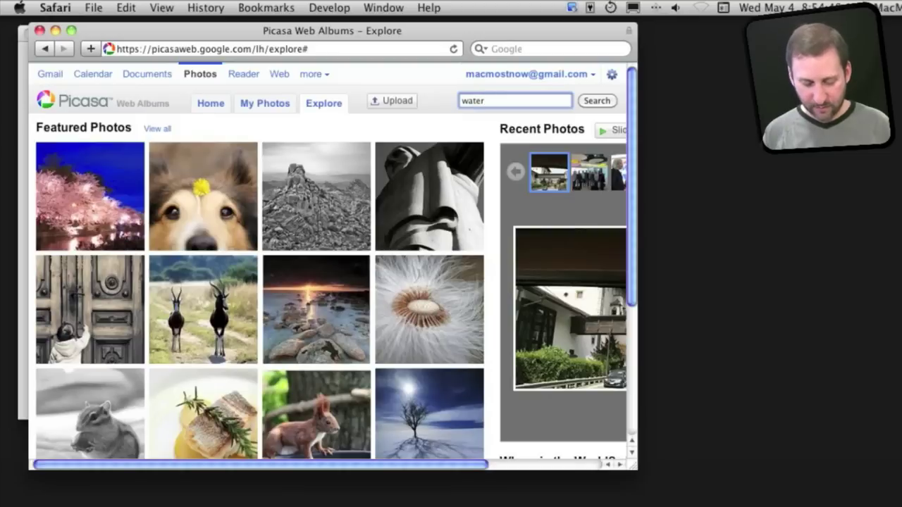
{"action": "key", "text": "Return"}
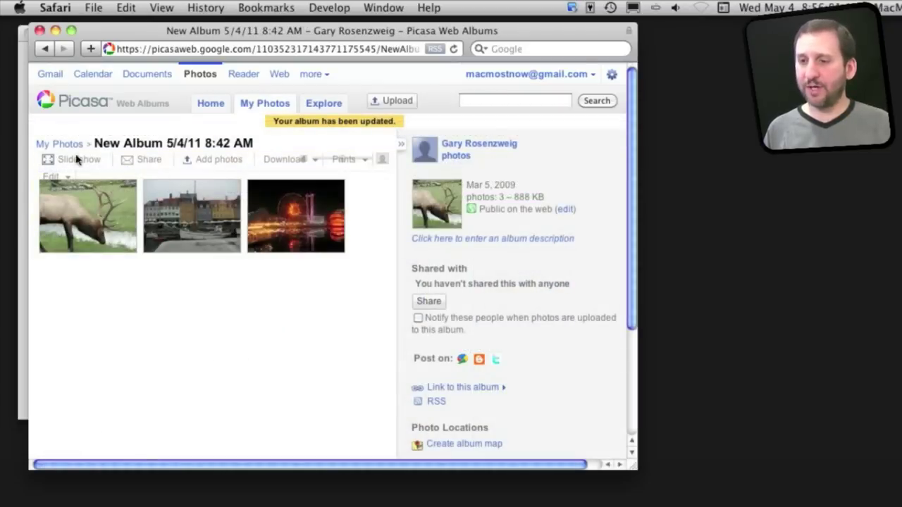
Step: Play the album slideshow, stepping to the harbour and Ferris wheel photos before resuming
{"action": "left_click", "coordinate": [53, 164]}
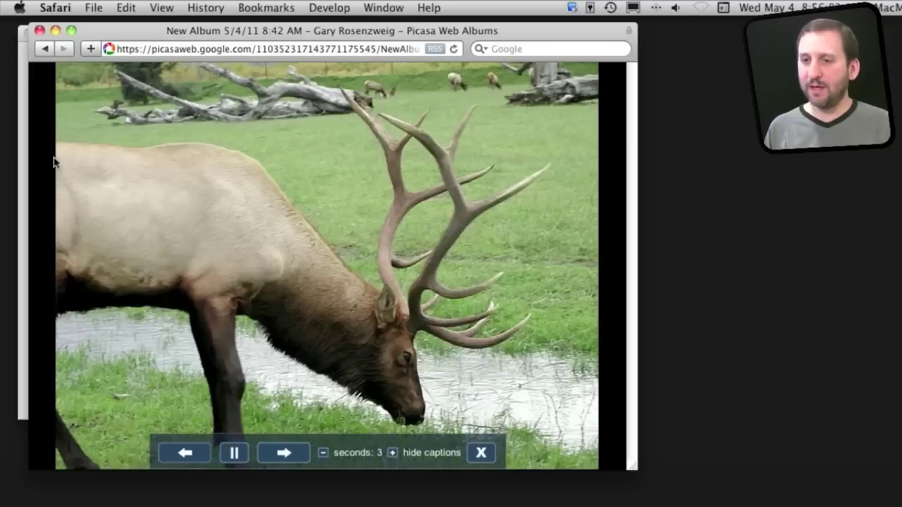
{"action": "left_click", "coordinate": [283, 452]}
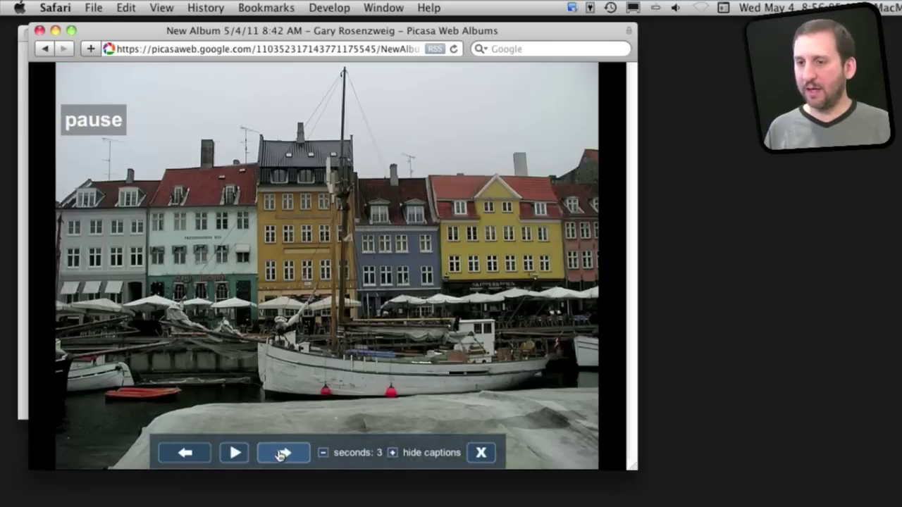
{"action": "left_click", "coordinate": [281, 455]}
{"action": "left_click", "coordinate": [234, 452]}
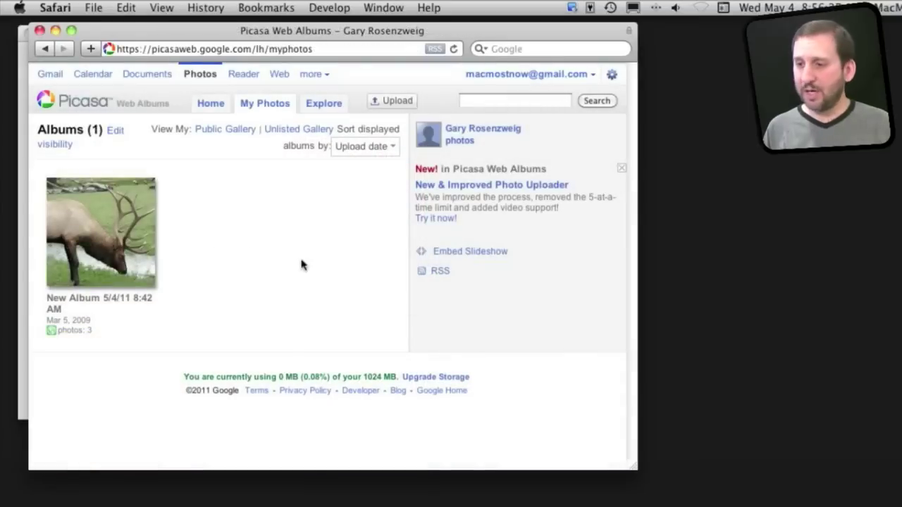
Step: Show the embed slideshow code at Medium 288px size and select all of it
{"action": "left_click", "coordinate": [451, 253]}
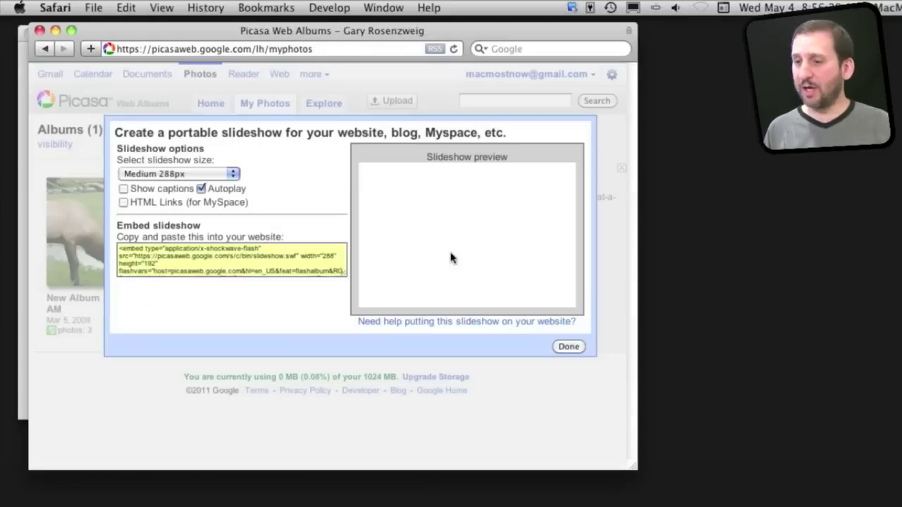
{"action": "left_click", "coordinate": [187, 173]}
{"action": "left_click", "coordinate": [185, 175]}
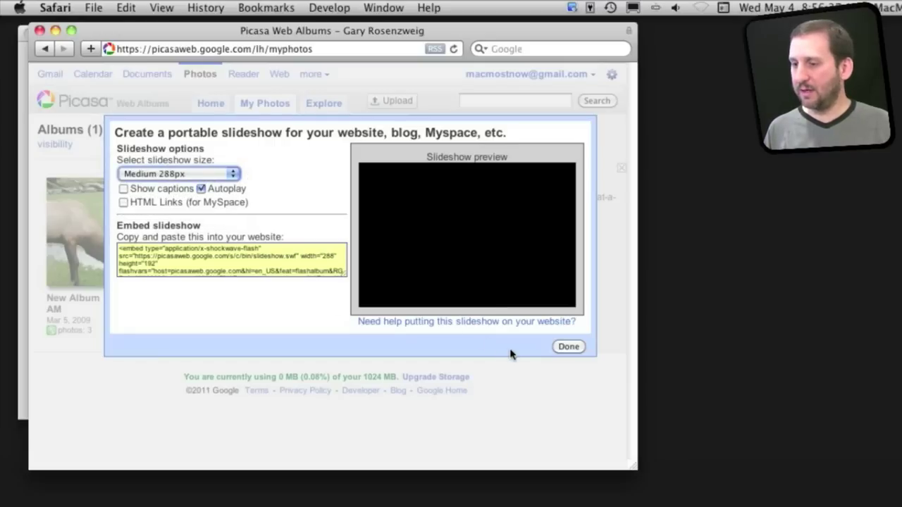
{"action": "left_click", "coordinate": [251, 270]}
{"action": "left_click", "coordinate": [203, 265]}
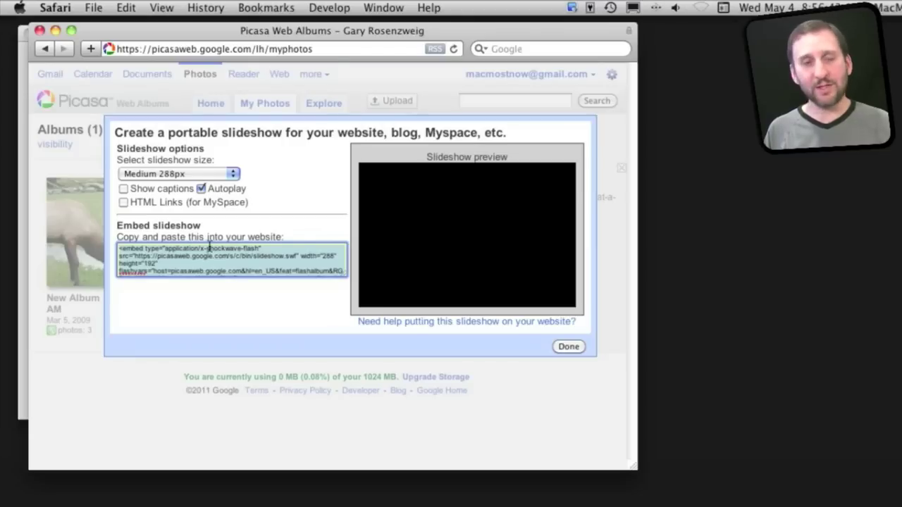
{"action": "mouse_move", "coordinate": [378, 245]}
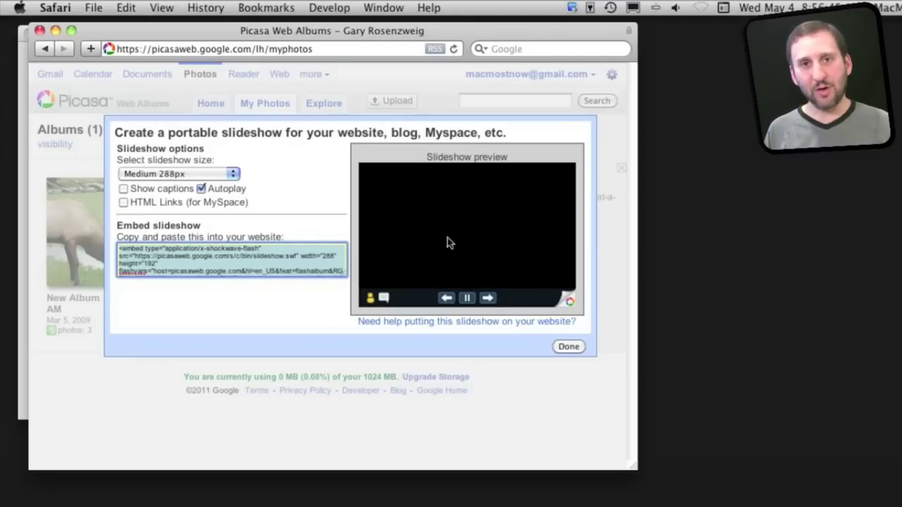